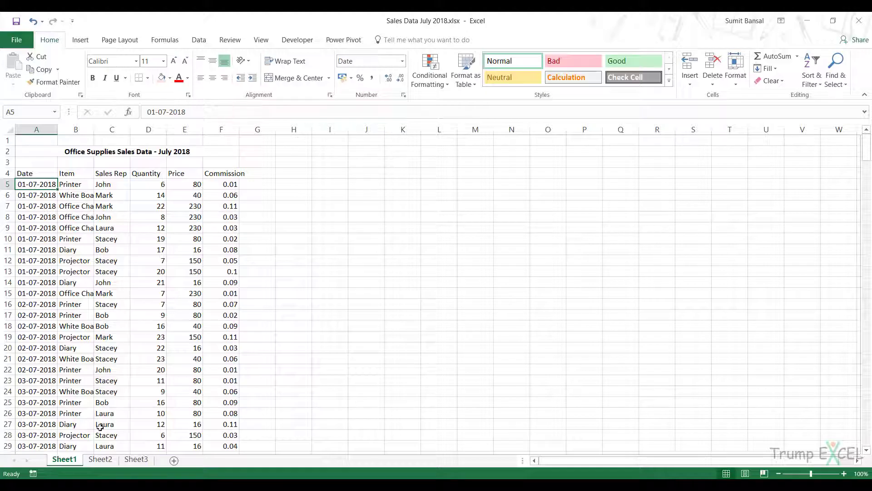
Examine the datasets on Sheet2 and Sheet3, checking the range name of Sheet3's data from A4 and the Sheet2 table's name
click(101, 459)
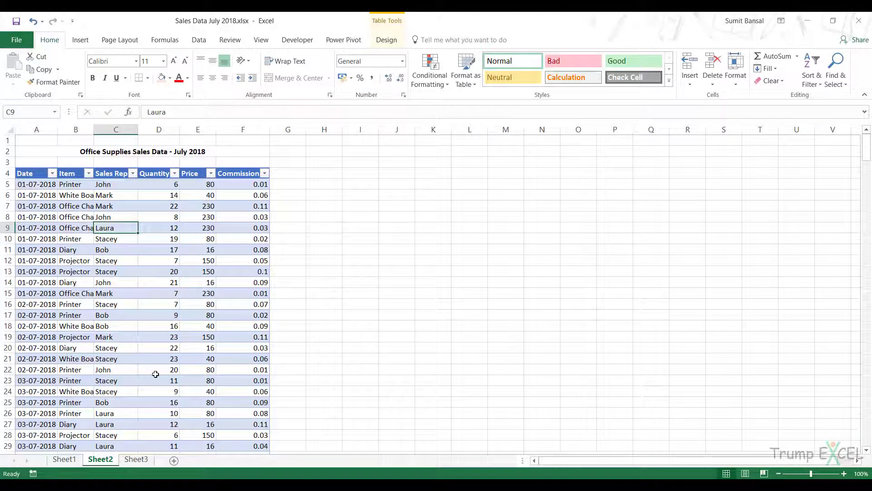
click(137, 459)
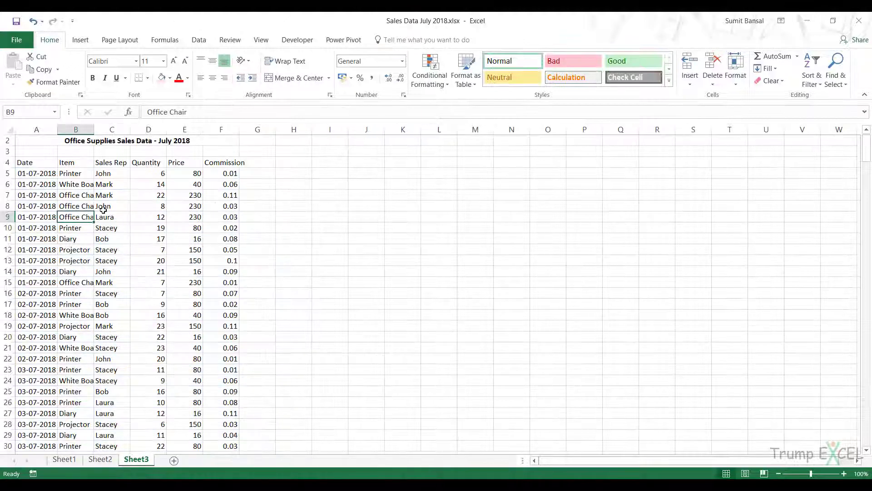
click(43, 165)
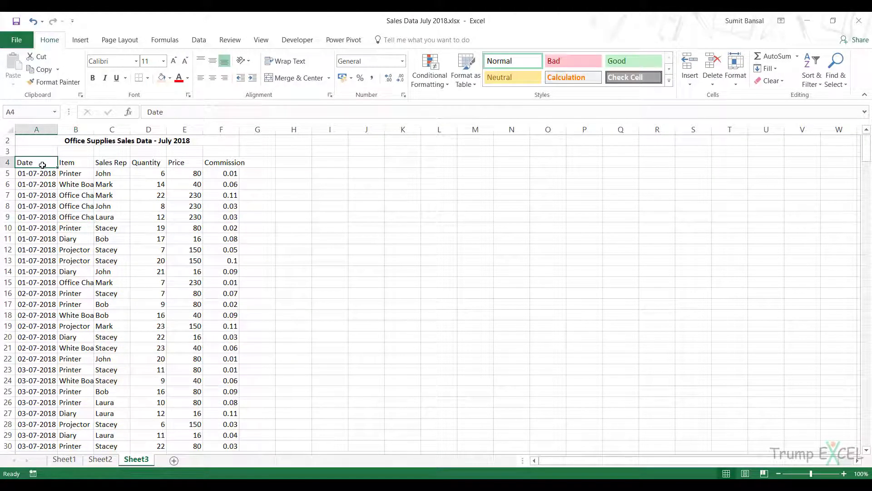
key(ctrl+shift+Down)
key(ctrl+shift+Right)
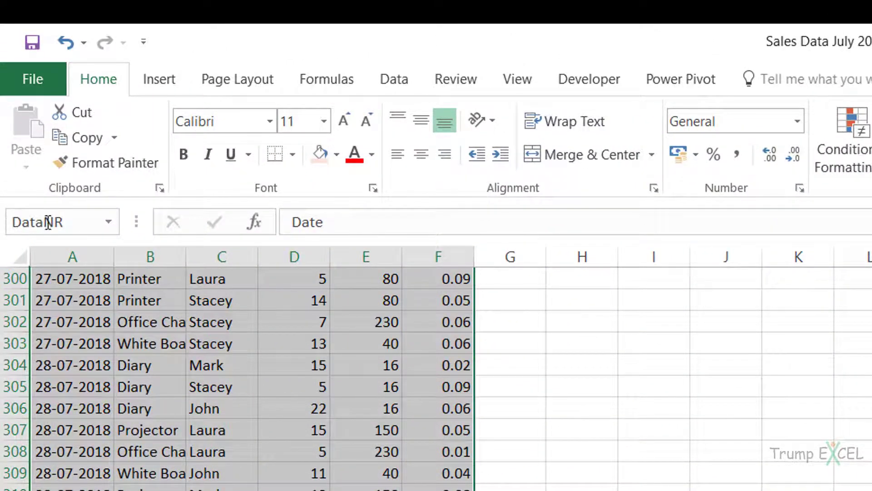
scroll(176, 409, up, 11)
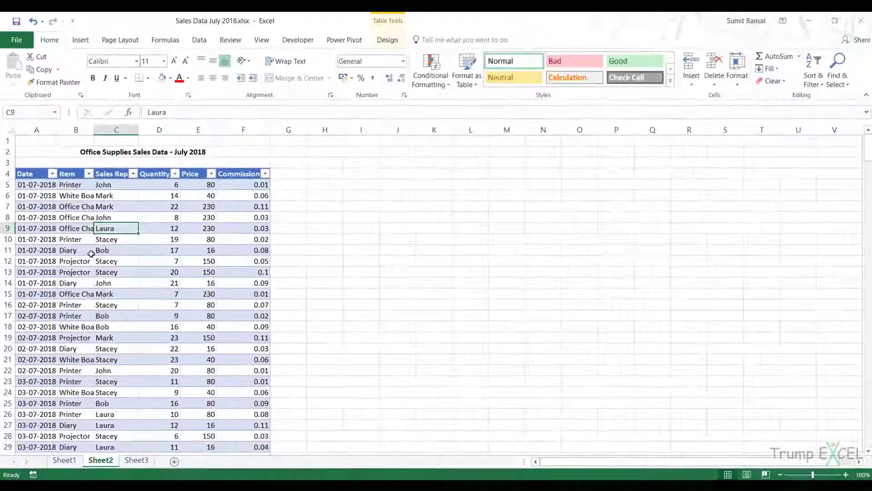
click(377, 42)
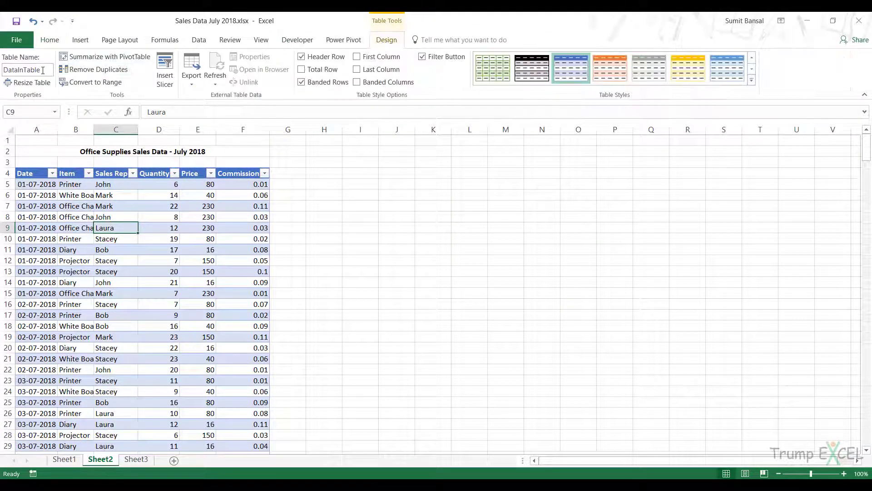
Load the Sheet1 sales data from A4:F328 into the Query Editor as a table with headers
click(62, 459)
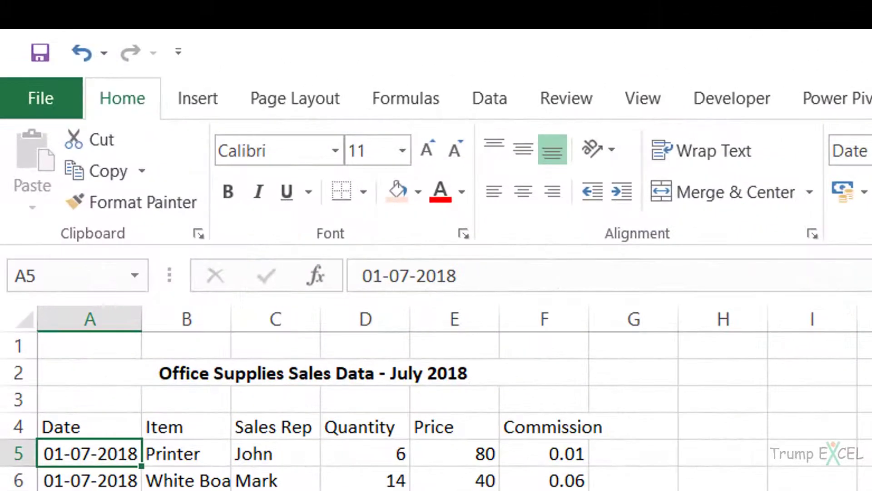
click(497, 97)
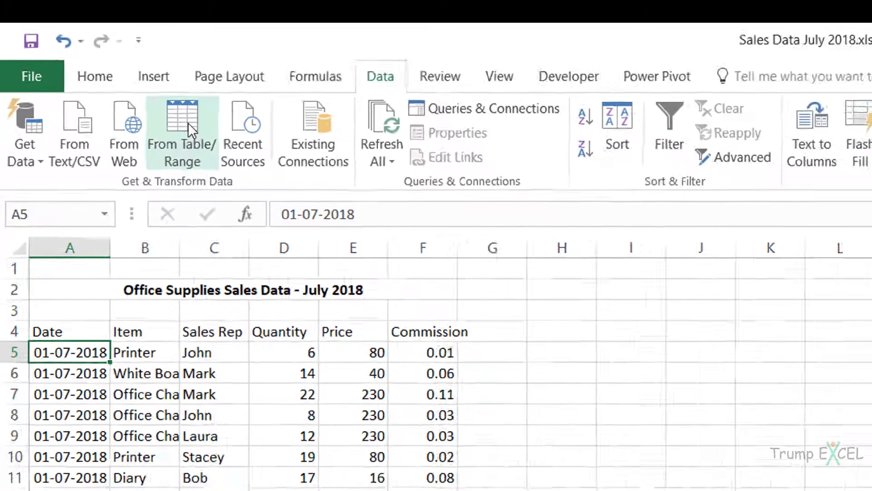
click(234, 154)
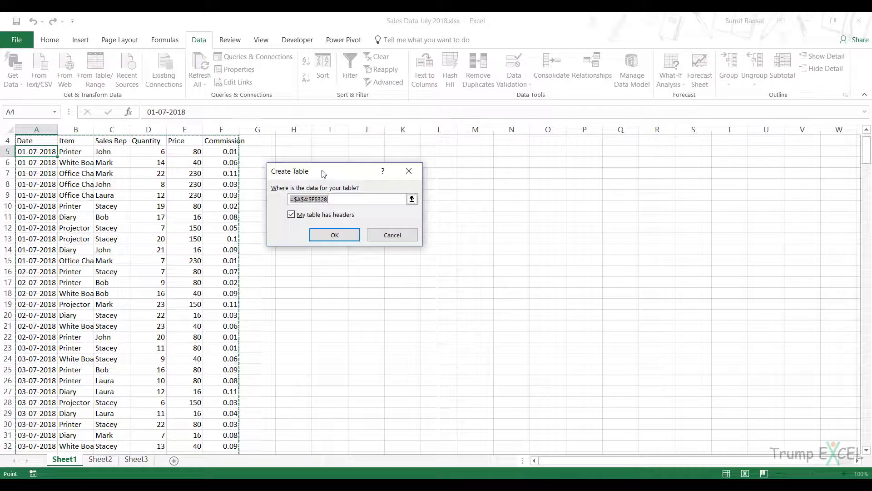
drag(323, 173, 317, 164)
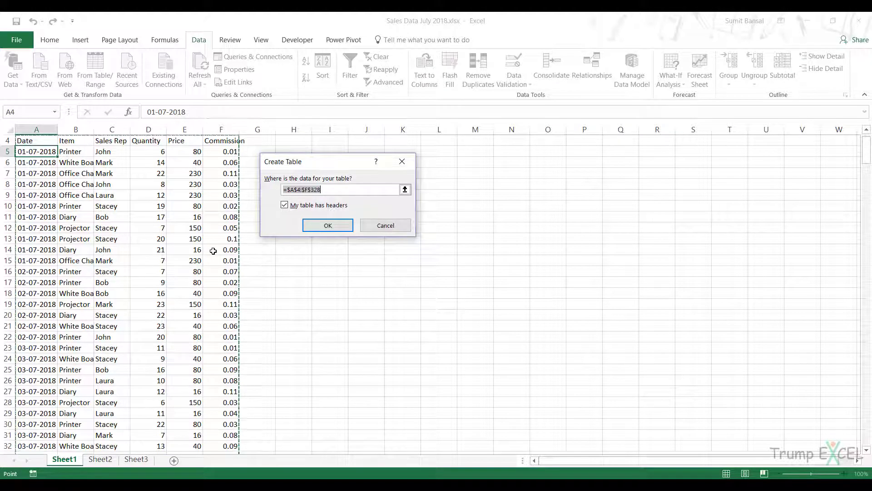
click(314, 226)
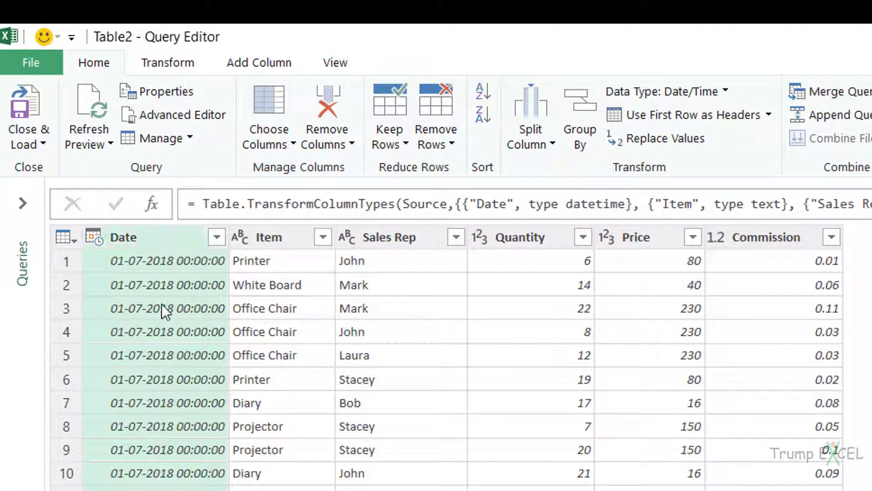
Check the data types of the Item through Commission columns, and close the Query Editor discarding the query
click(268, 247)
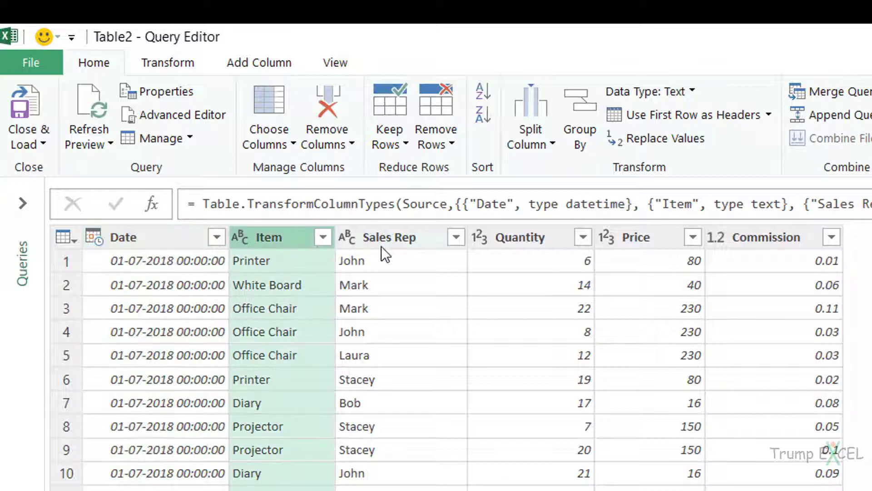
click(380, 246)
click(515, 243)
click(641, 239)
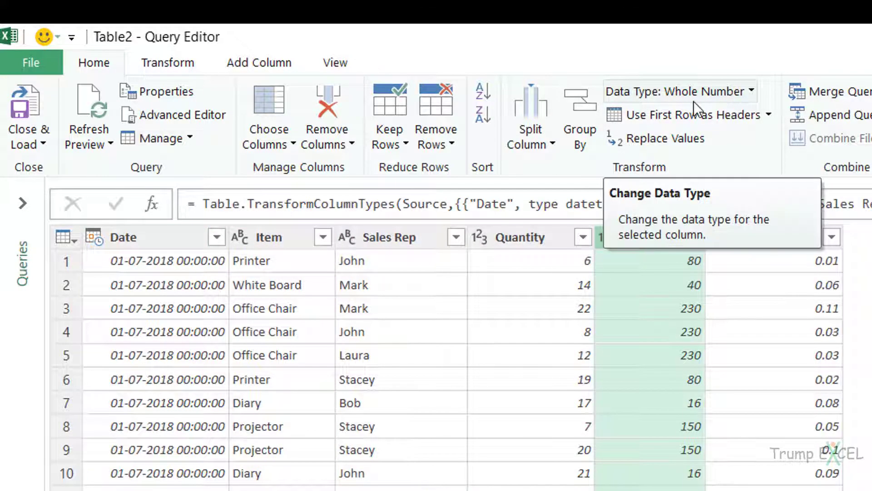
click(750, 244)
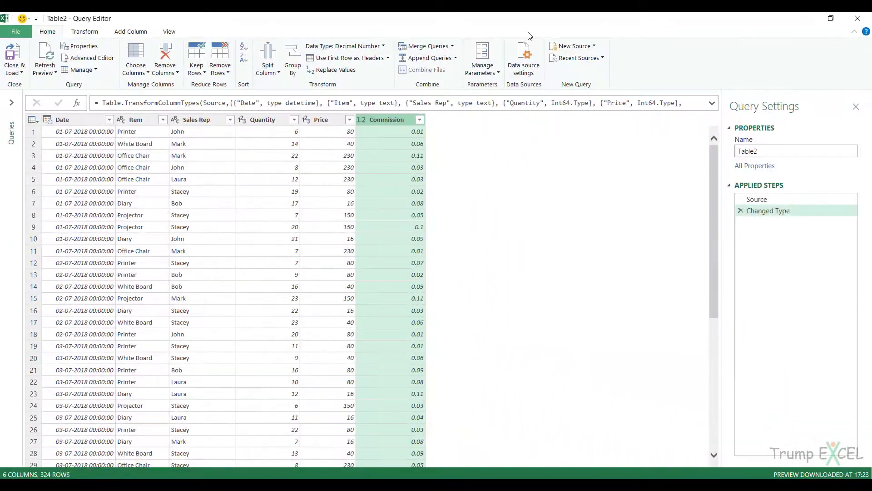
click(858, 18)
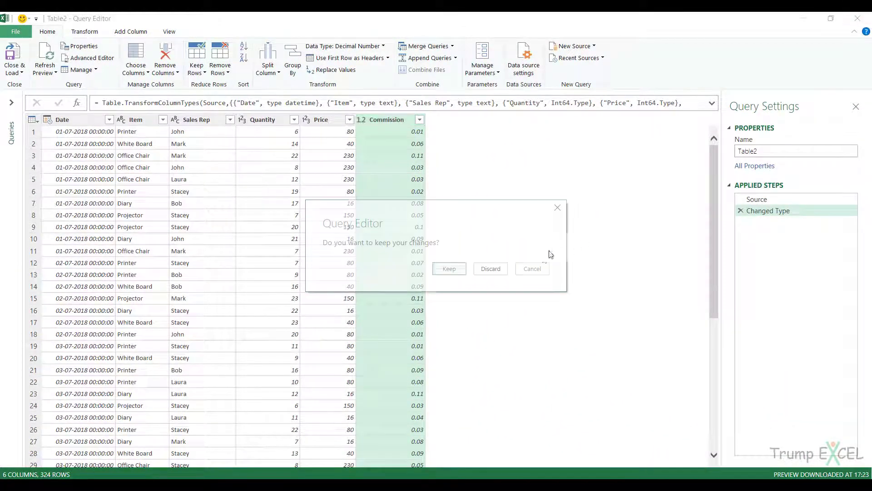
click(493, 267)
Load the Sheet2 table into the Query Editor for inspection and close it, discarding the query
click(100, 458)
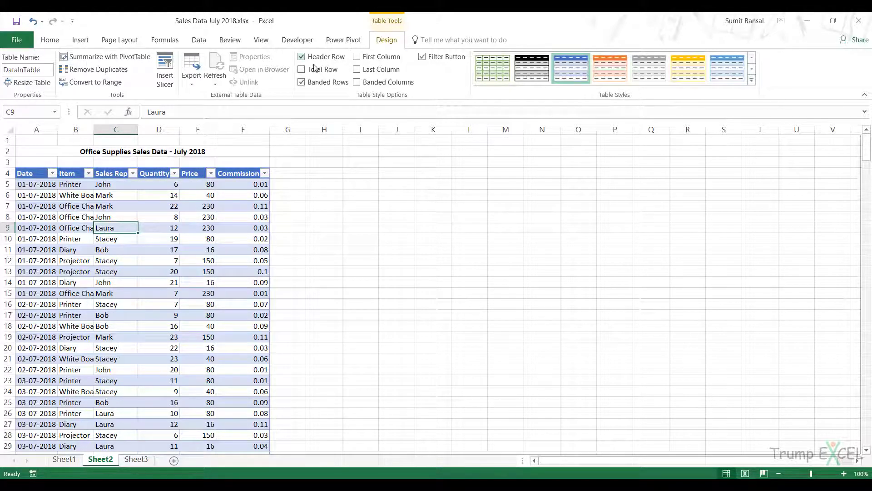
click(200, 40)
click(96, 74)
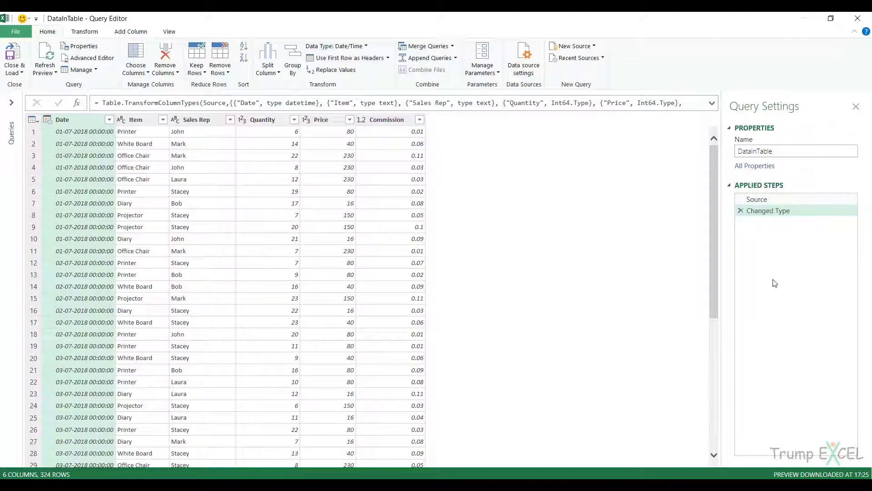
click(858, 18)
click(506, 268)
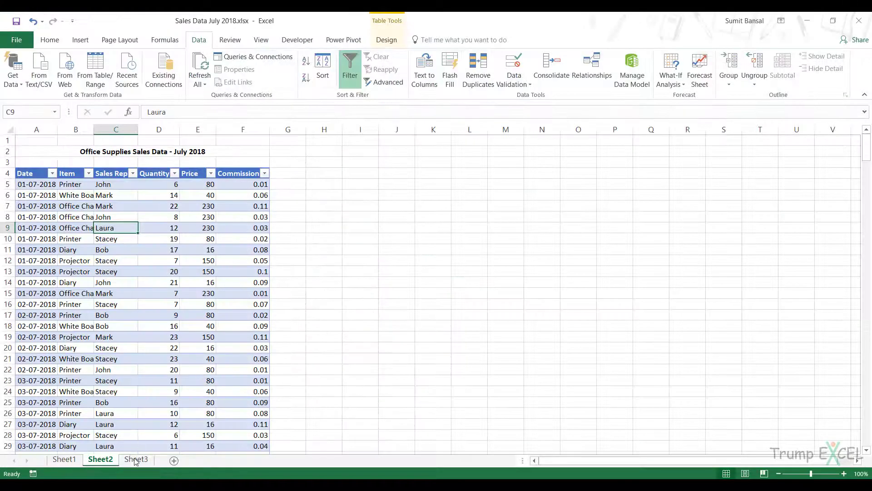
Load the named range DataNR on Sheet3 into the Query Editor from a cell inside the data
click(135, 460)
scroll(103, 253, up, 8)
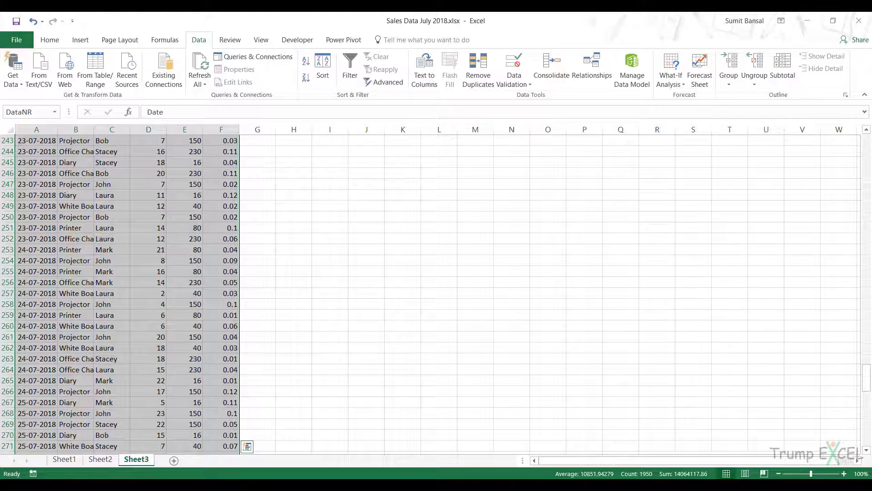
drag(866, 379, 866, 377)
drag(866, 206, 866, 145)
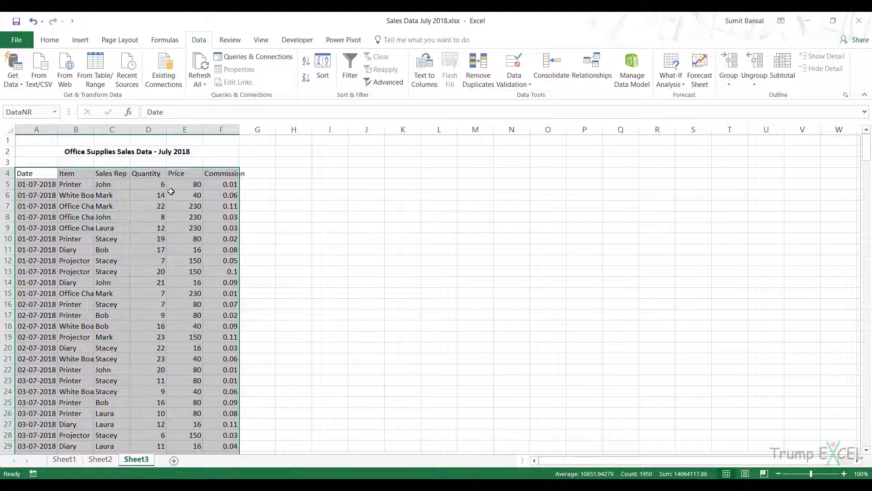
click(136, 228)
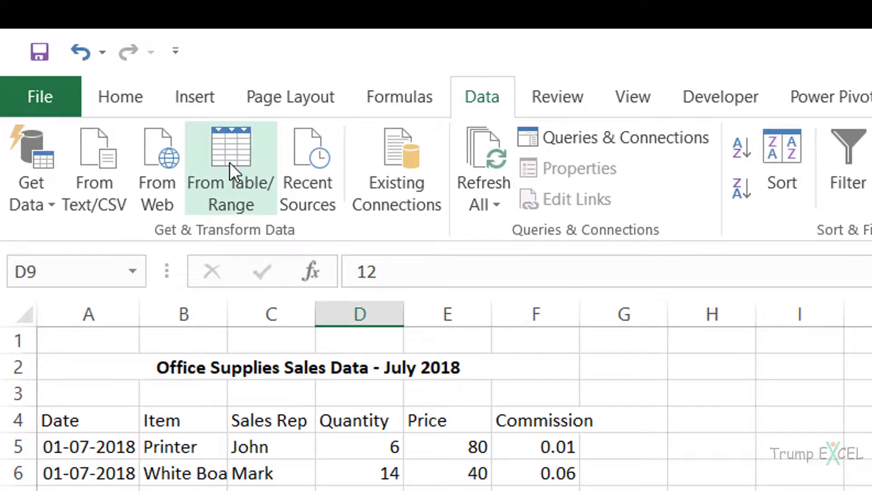
click(230, 162)
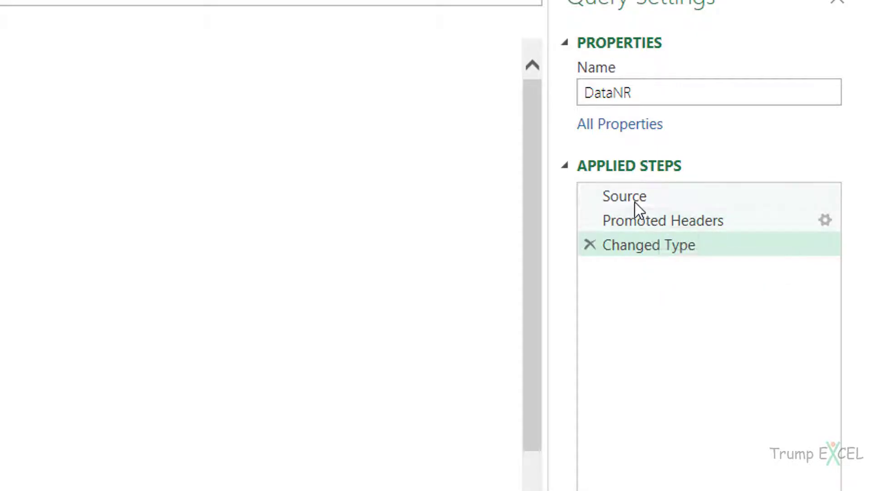
Examine the data at each of the applied steps Source, Promoted Headers and Changed Type
click(680, 199)
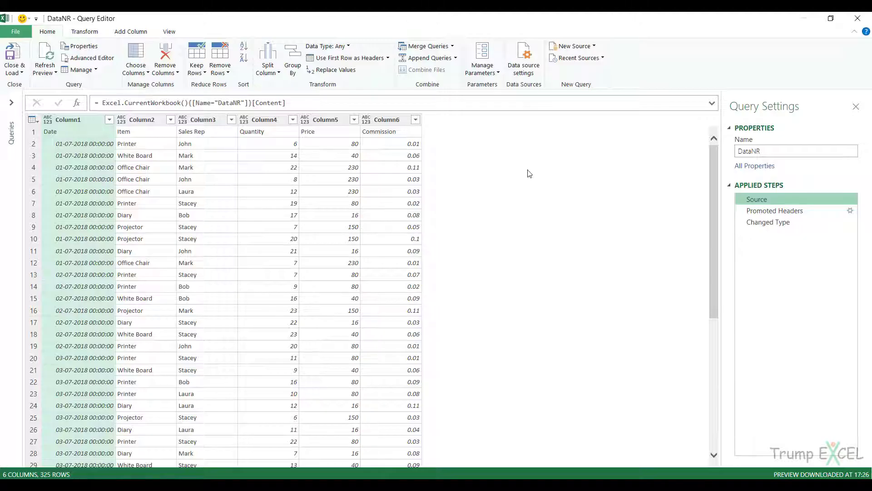
click(767, 212)
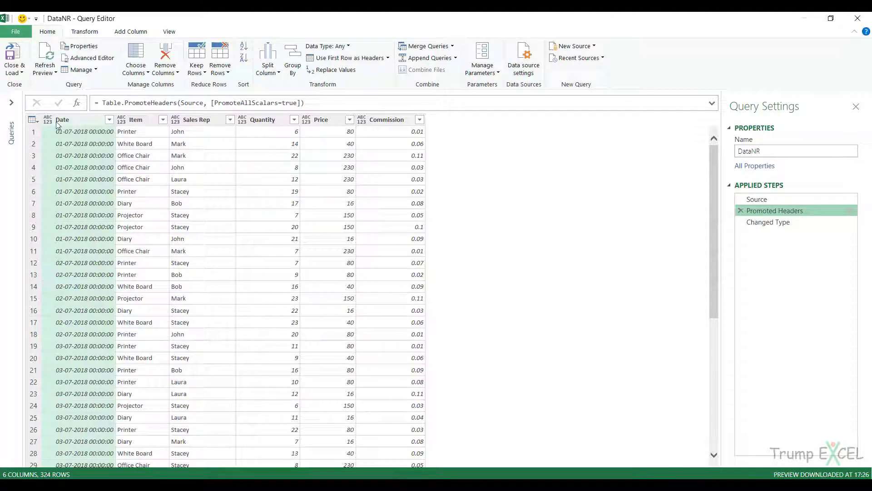
click(87, 123)
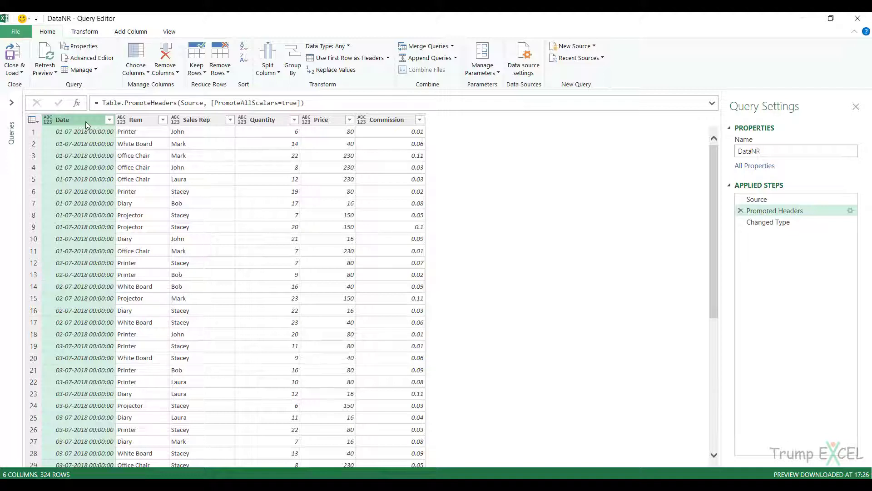
click(757, 223)
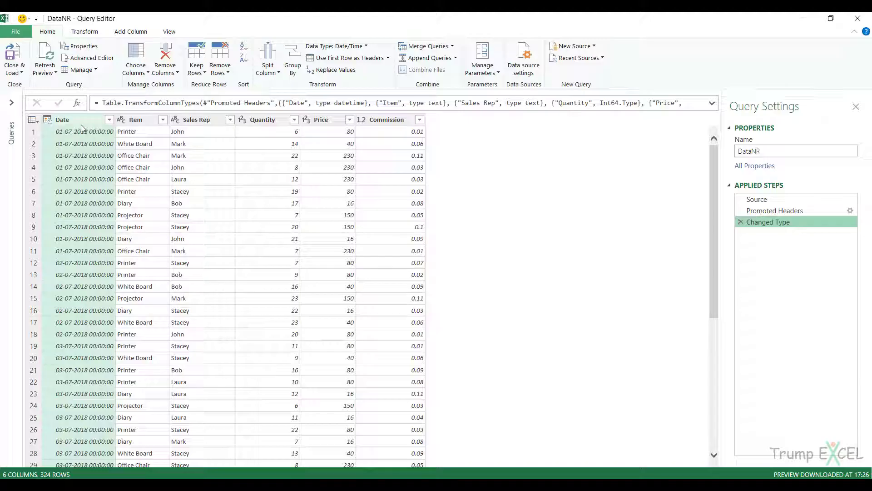
Check the data types assigned to the Item, Sales Rep, Quantity, Price and Commission columns
click(132, 120)
click(203, 121)
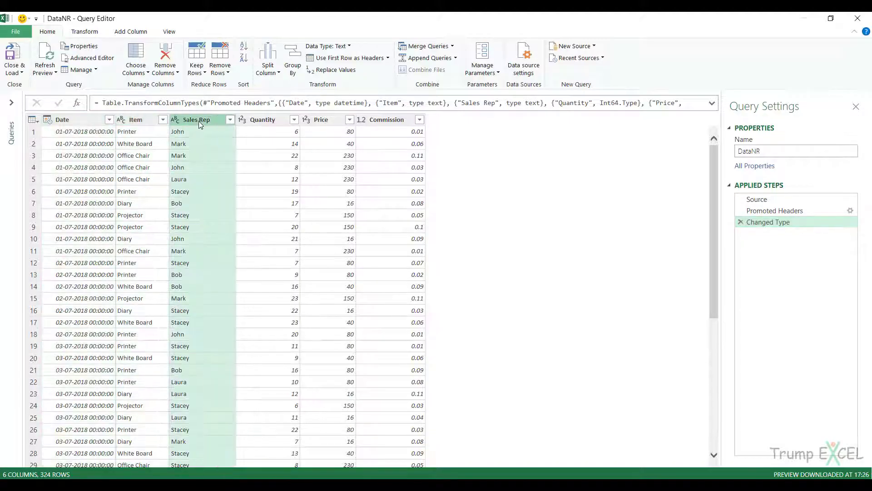
click(267, 121)
click(325, 121)
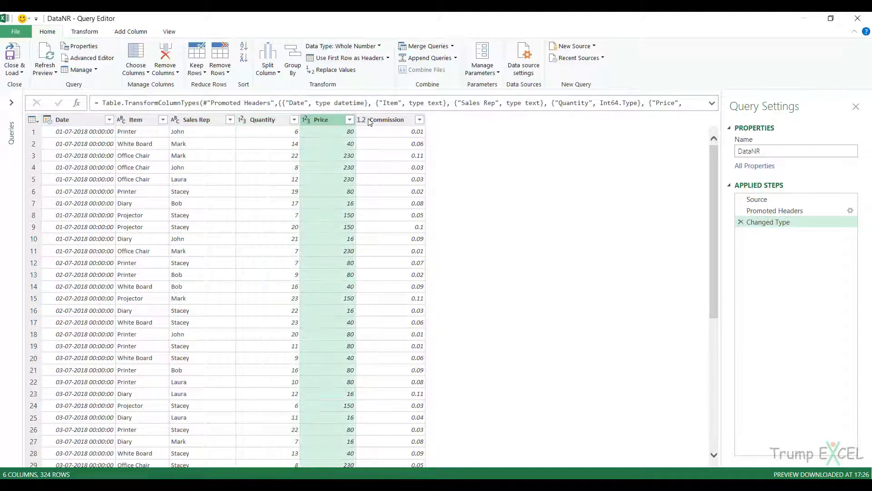
click(380, 121)
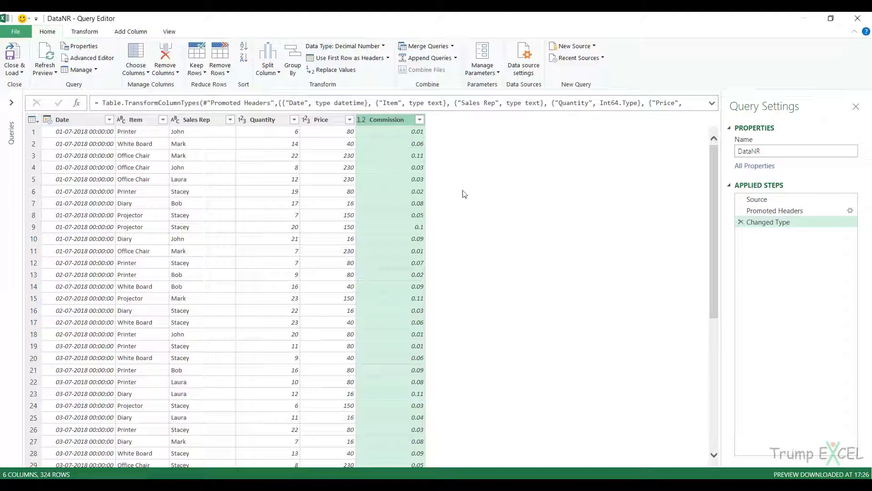